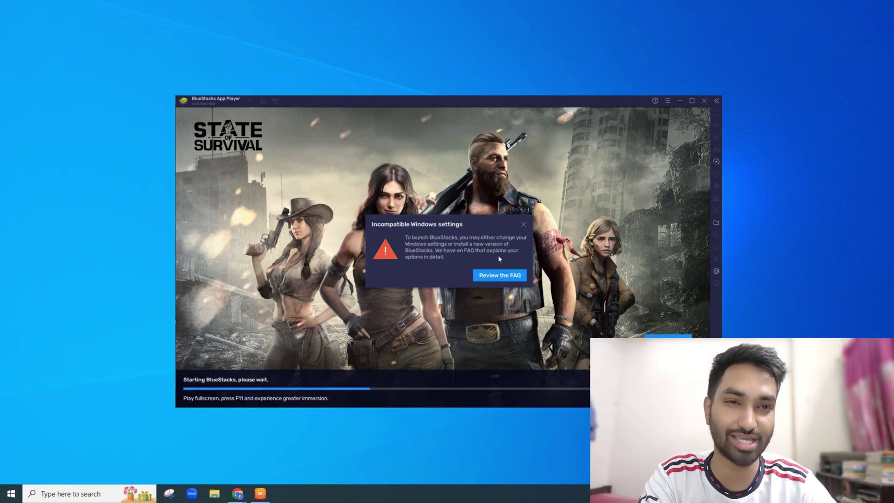
Step: Close the BlueStacks App Player and its Incompatible Windows settings warning
{"action": "left_click", "coordinate": [516, 277]}
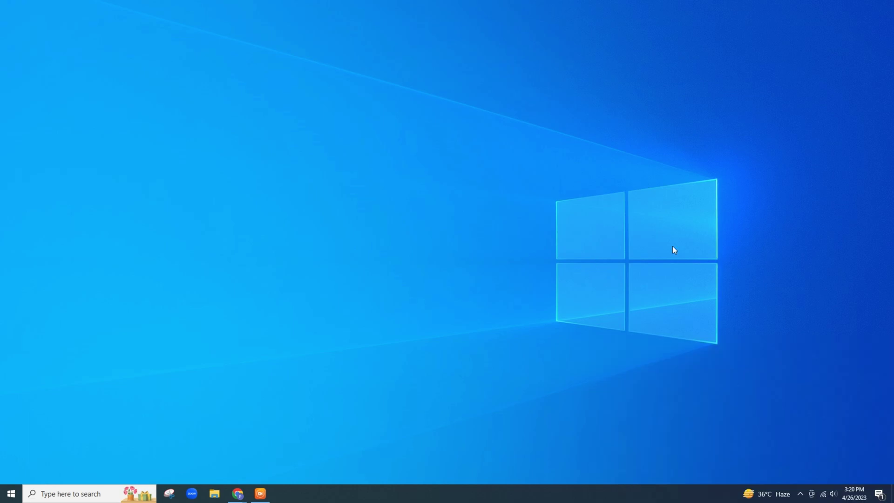
Step: Search for 'windows security' and open the Windows Security app
{"action": "key", "text": "super+s"}
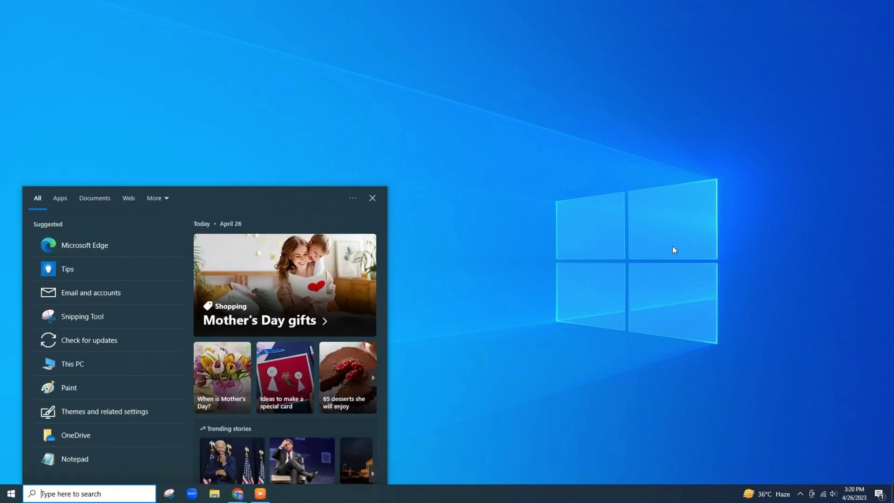
{"action": "type", "text": "wind"}
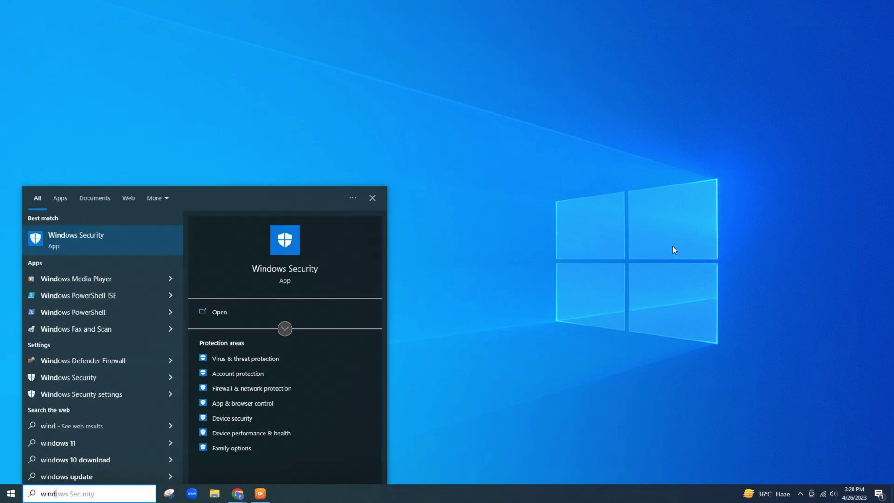
{"action": "type", "text": "ows se"}
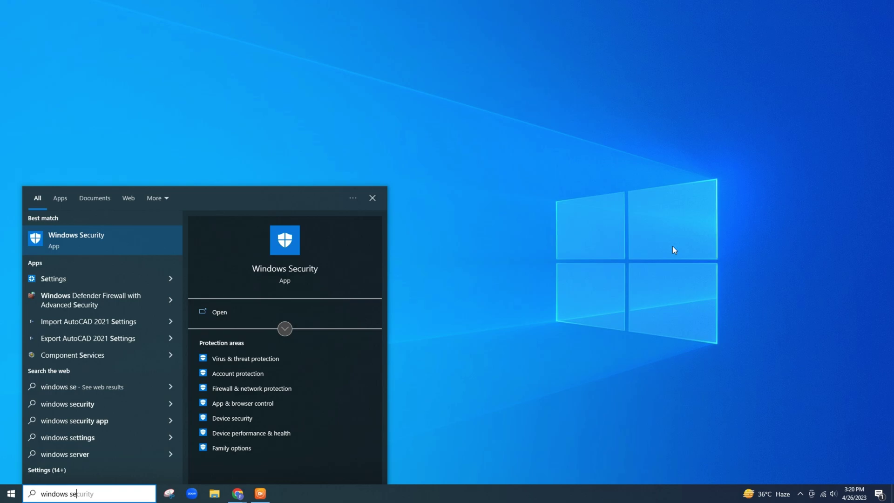
{"action": "type", "text": "curity"}
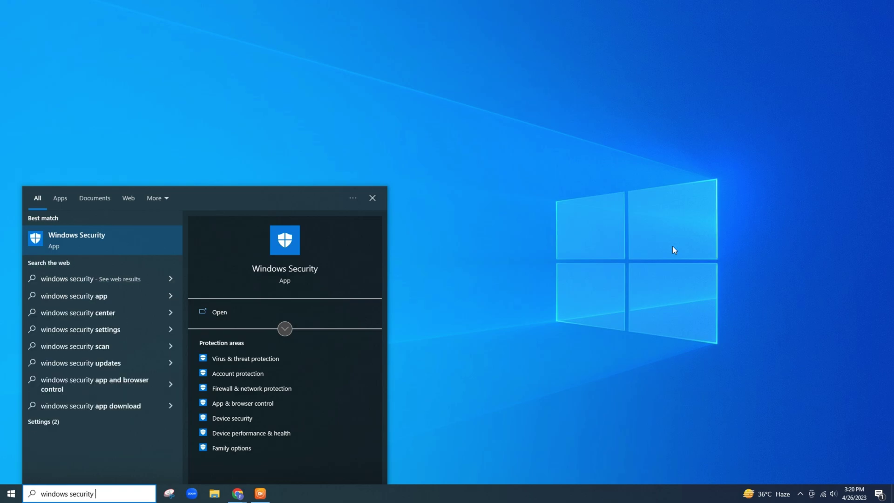
{"action": "left_click", "coordinate": [221, 313]}
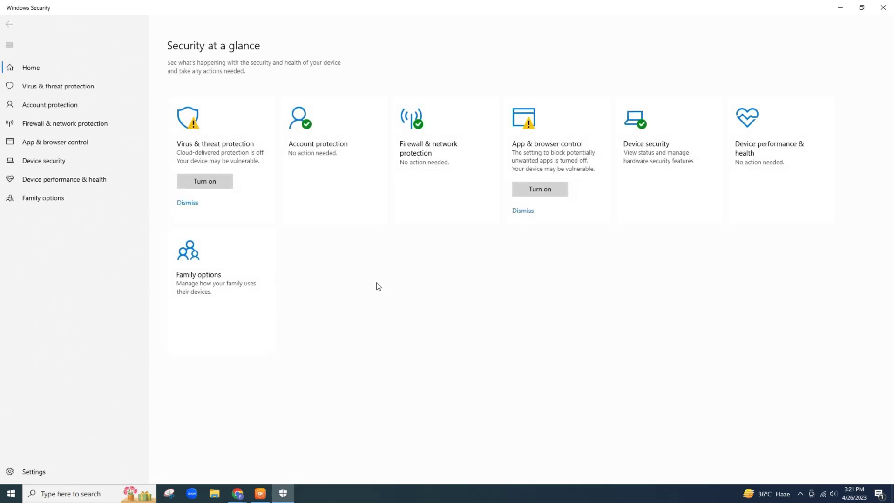
Step: Go to Device security and view the Core isolation details
{"action": "left_click", "coordinate": [644, 153]}
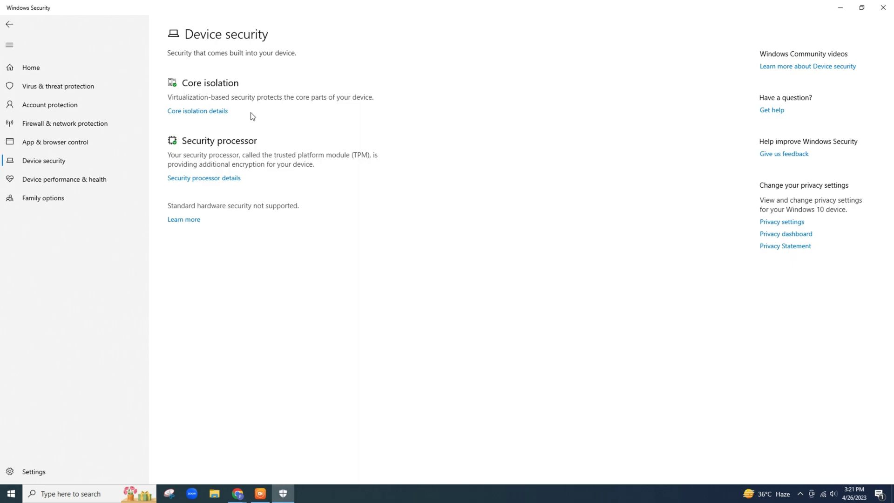
{"action": "left_click", "coordinate": [223, 112]}
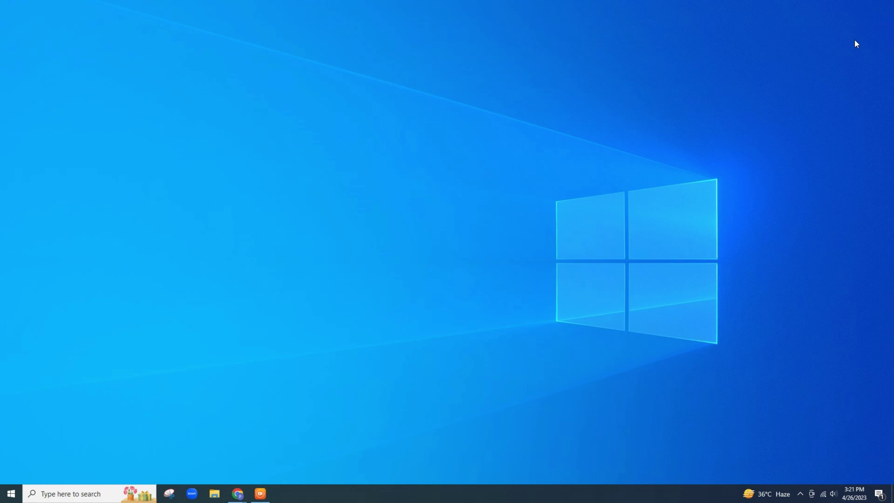
Step: Search for 'turn windows features on or off' and open the Windows Features dialog
{"action": "key", "text": "super+s"}
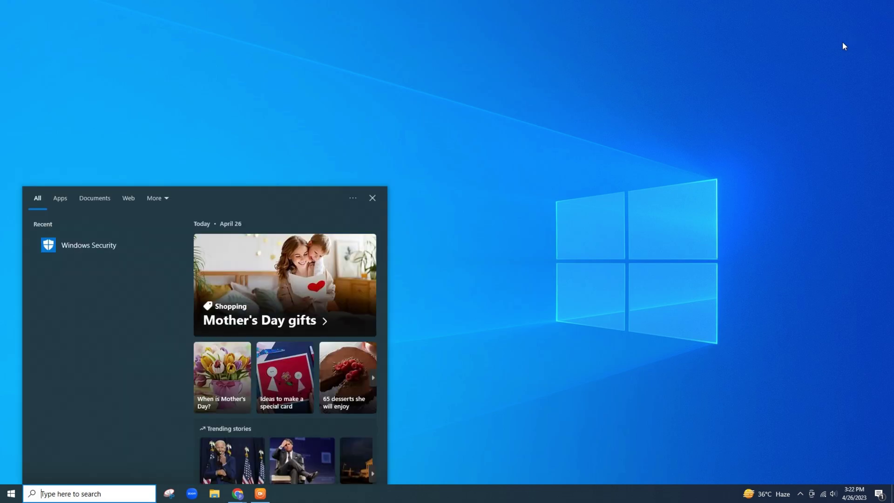
{"action": "type", "text": "turn windo"}
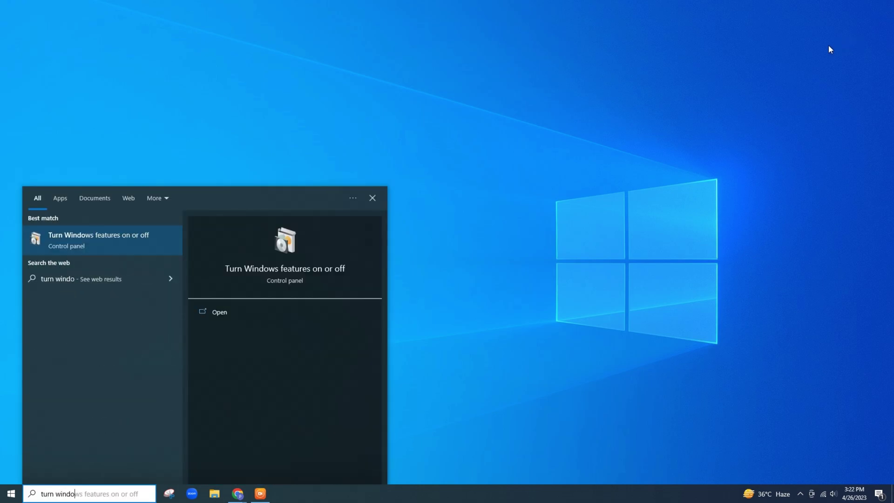
{"action": "type", "text": "ws fea"}
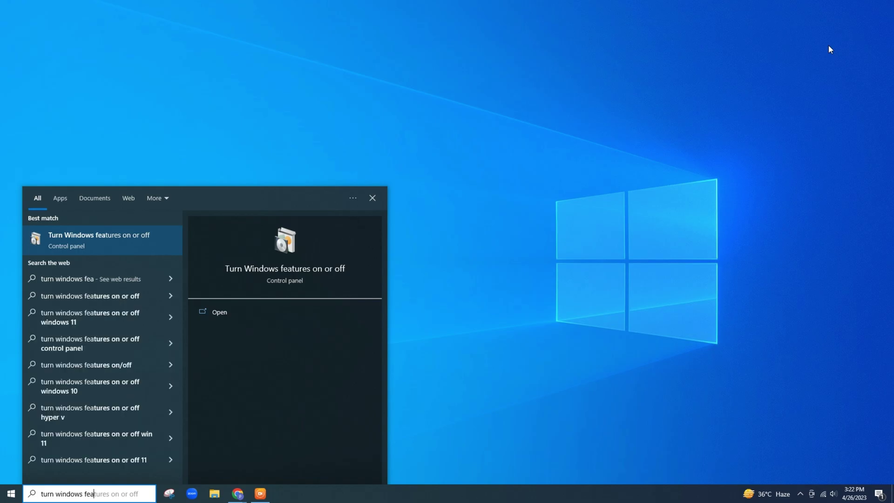
{"action": "type", "text": "tures on or off"}
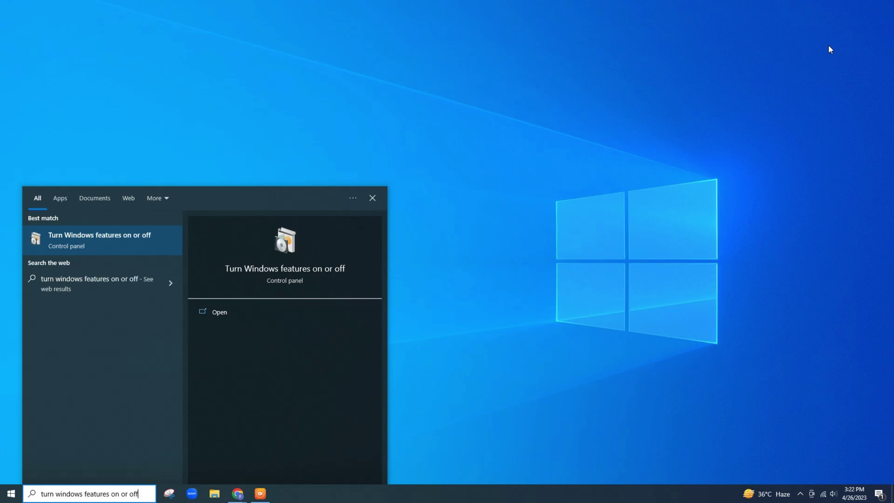
{"action": "left_click", "coordinate": [229, 311]}
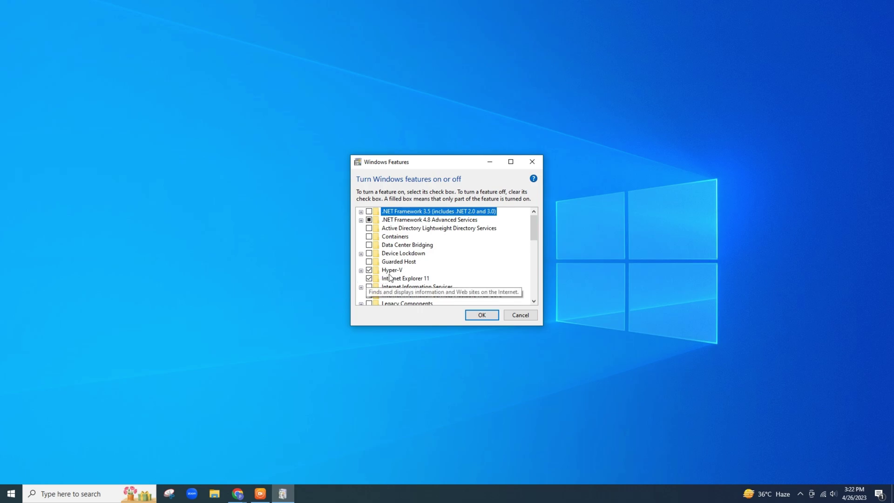
Step: Uncheck Hyper-V, Virtual Machine Platform and Windows Hypervisor Platform, then confirm with OK
{"action": "left_click", "coordinate": [360, 271]}
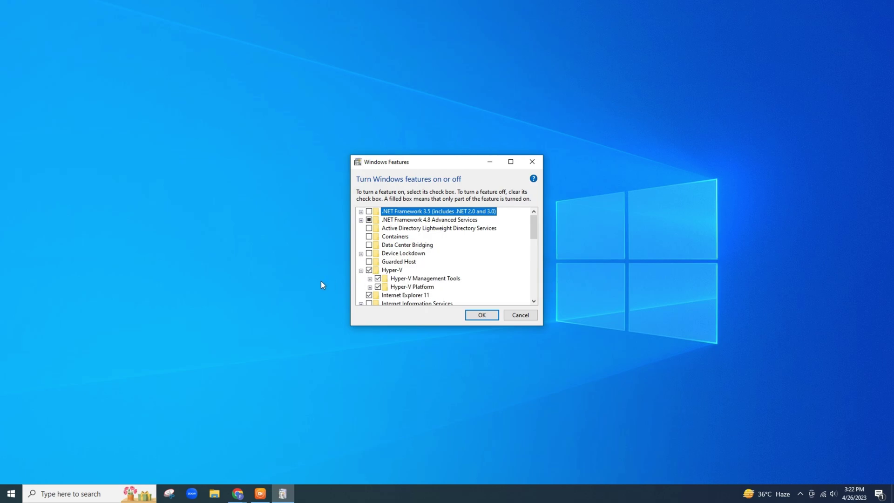
{"action": "key", "text": "h"}
{"action": "key", "text": "space"}
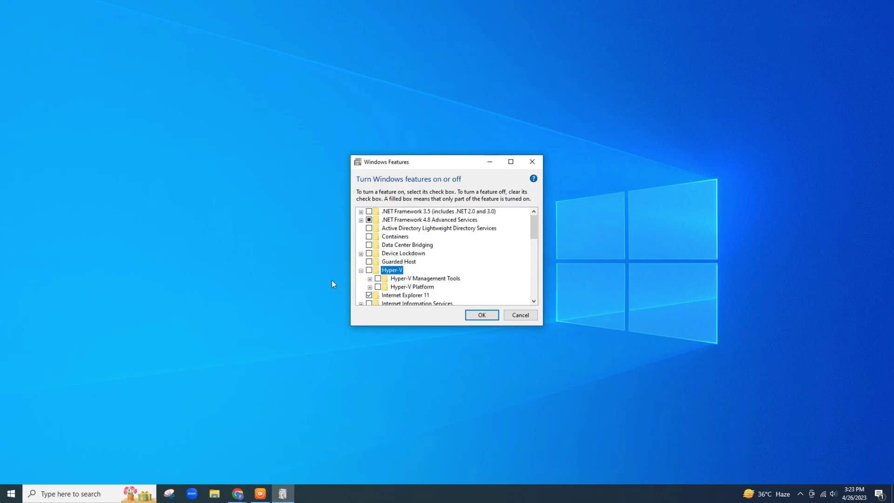
{"action": "scroll", "coordinate": [533, 228], "scroll_direction": "down", "scroll_amount": 1}
{"action": "left_click_drag", "start_coordinate": [533, 228], "coordinate": [533, 275]}
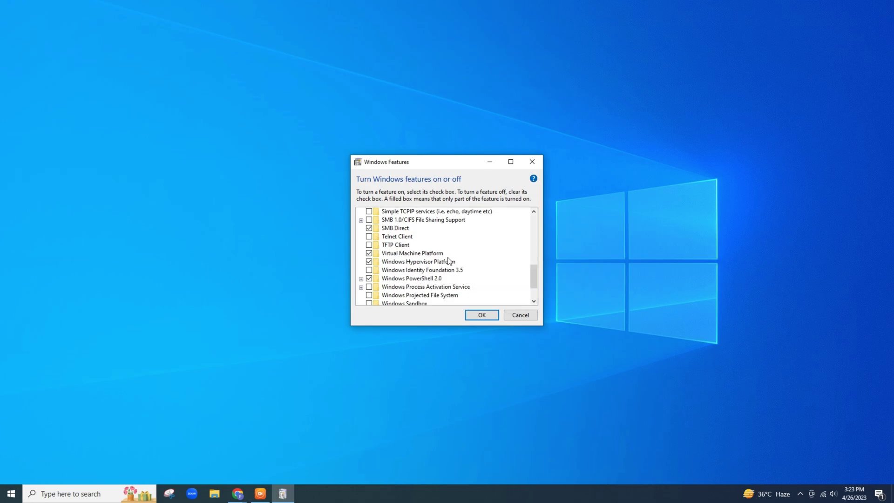
{"action": "left_click", "coordinate": [369, 261]}
{"action": "left_click", "coordinate": [300, 263]}
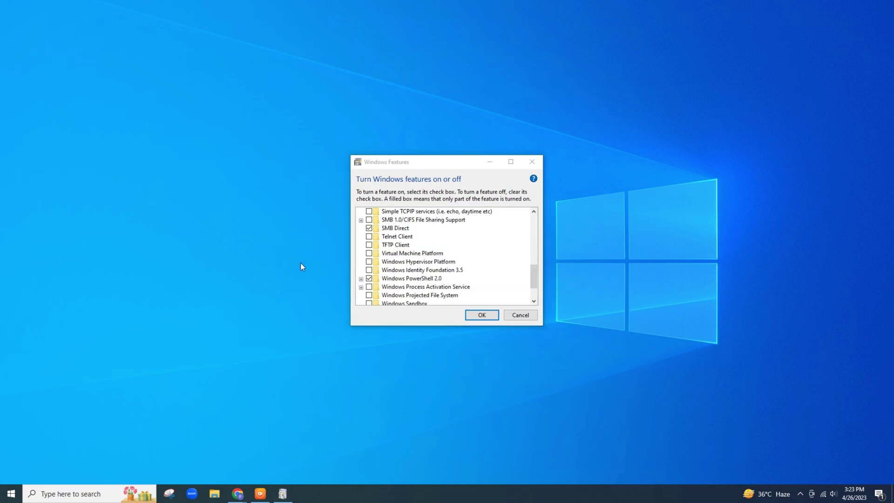
{"action": "left_click", "coordinate": [482, 315]}
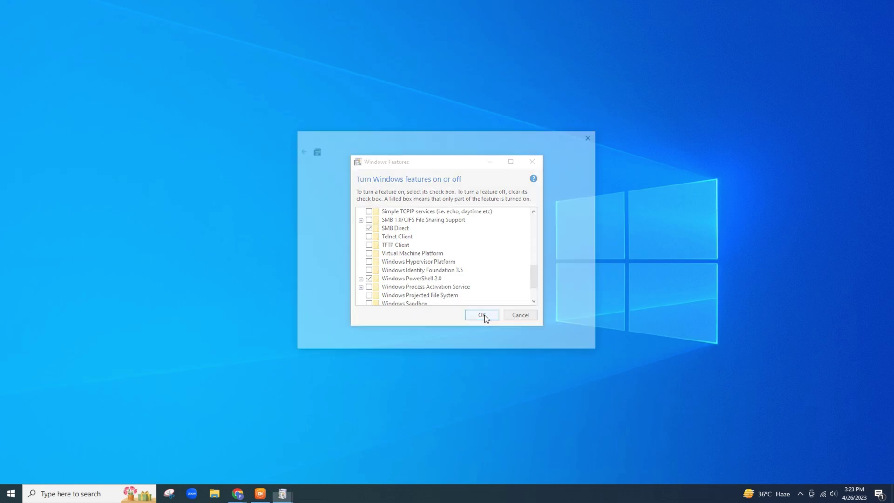